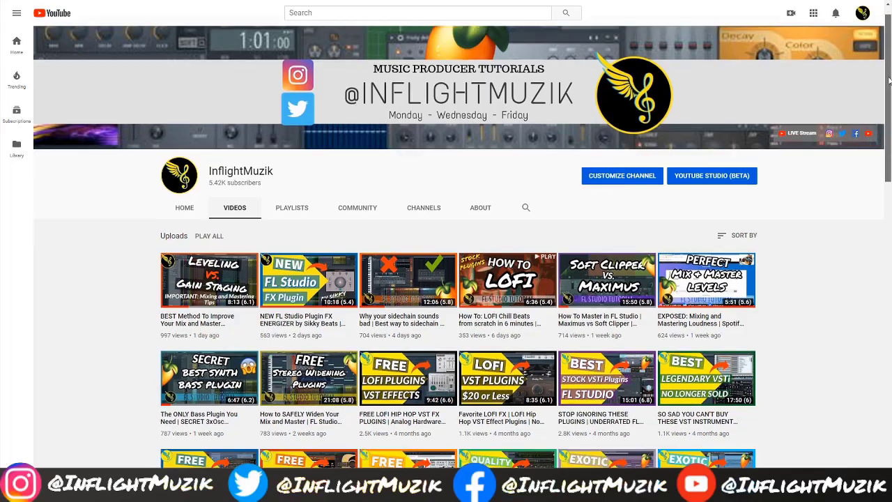
Browse through the InflightMuzik channel's list of uploaded videos.
scroll(458, 258, down, 4)
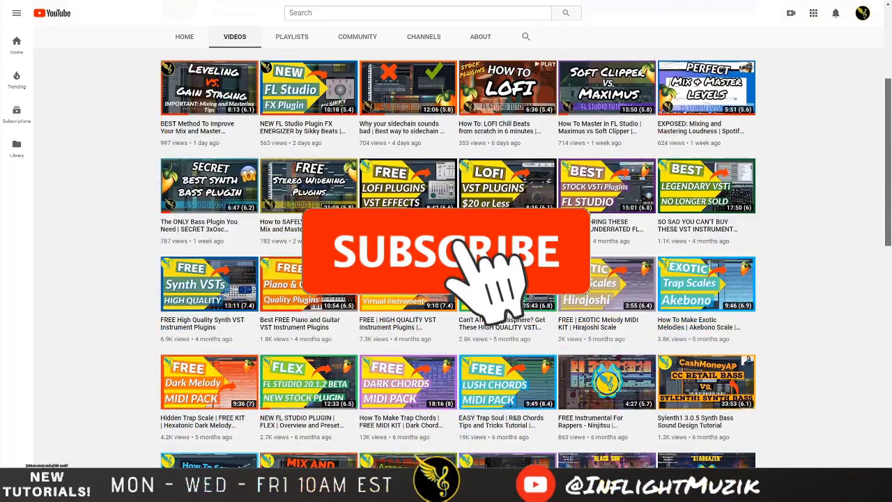
scroll(457, 279, down, 3)
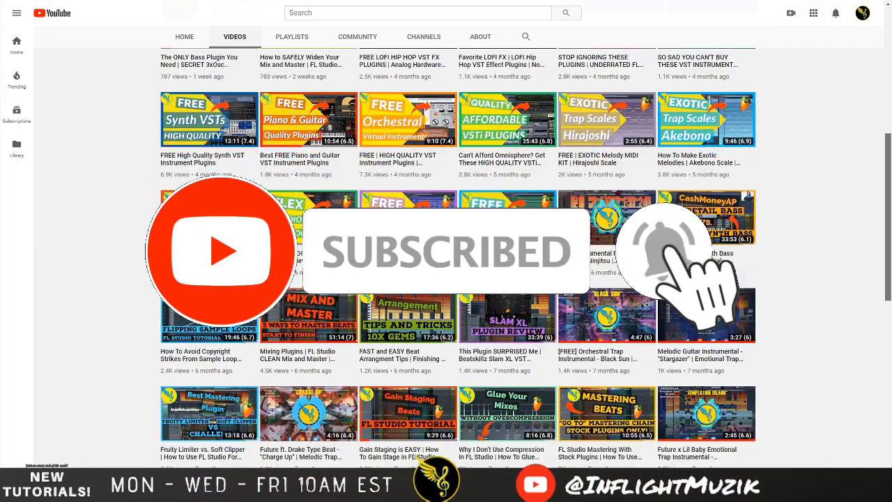
scroll(457, 258, down, 3)
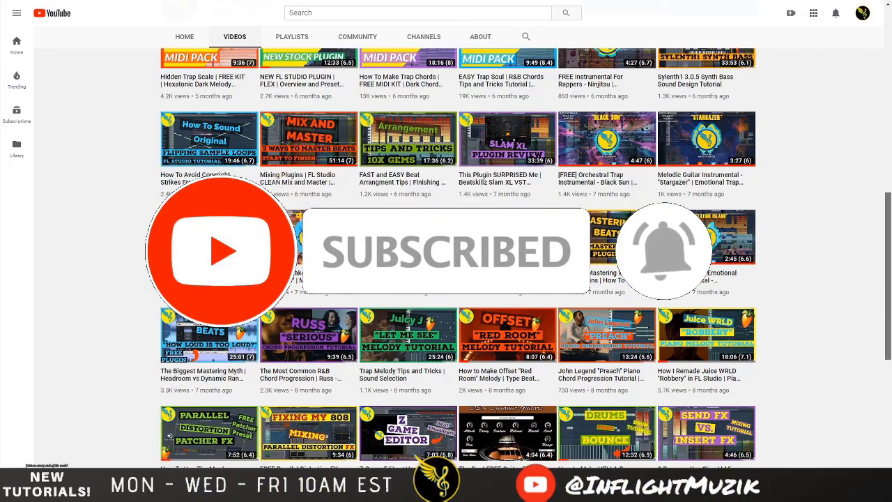
scroll(456, 278, down, 2)
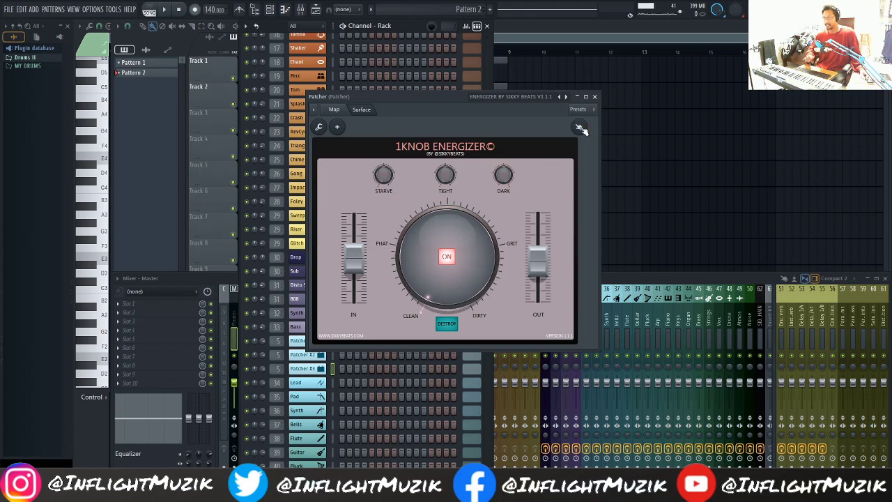
Close the open Patcher plugin windows and fill every fourth step of the first Patcher channel.
click(594, 97)
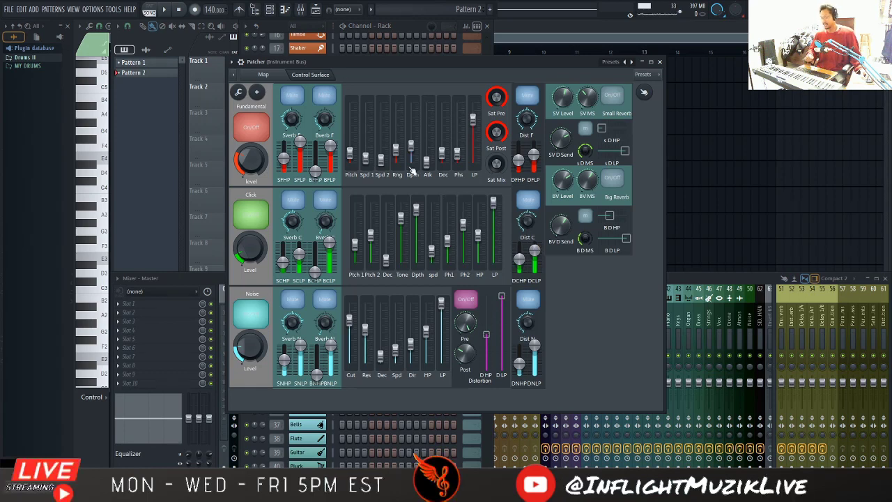
click(659, 61)
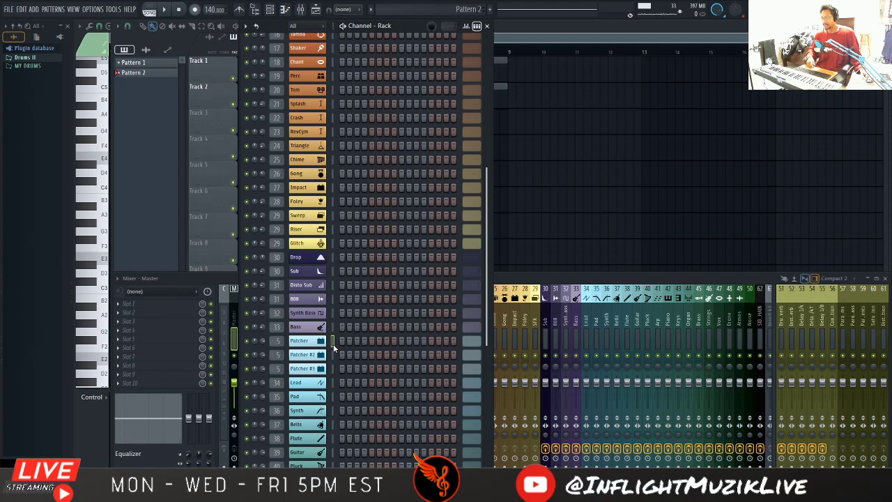
click(321, 342)
key(Escape)
right_click(324, 342)
click(443, 379)
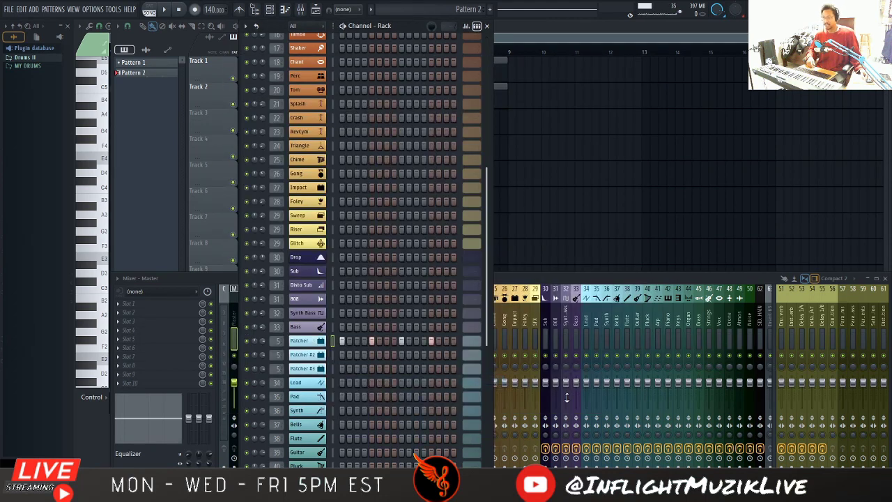
Set the project tempo to 126 BPM and play the pattern briefly with the Patcher channel's control surface open.
drag(209, 10, 209, 19)
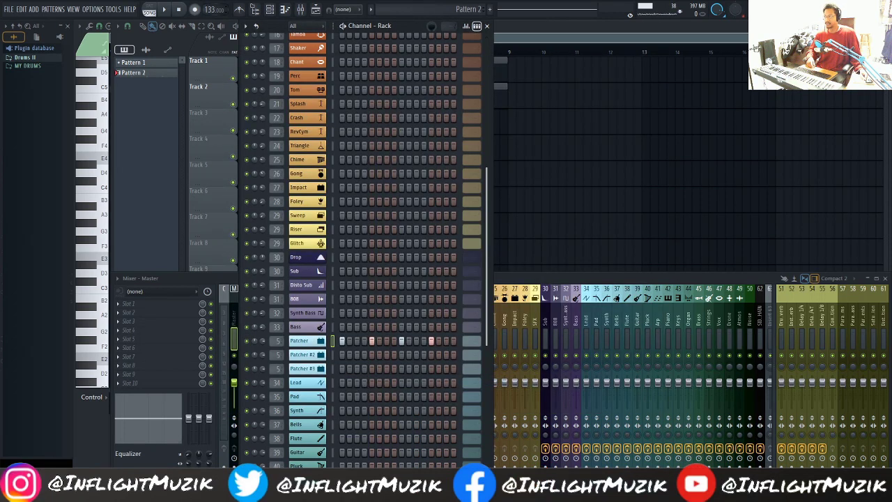
click(300, 347)
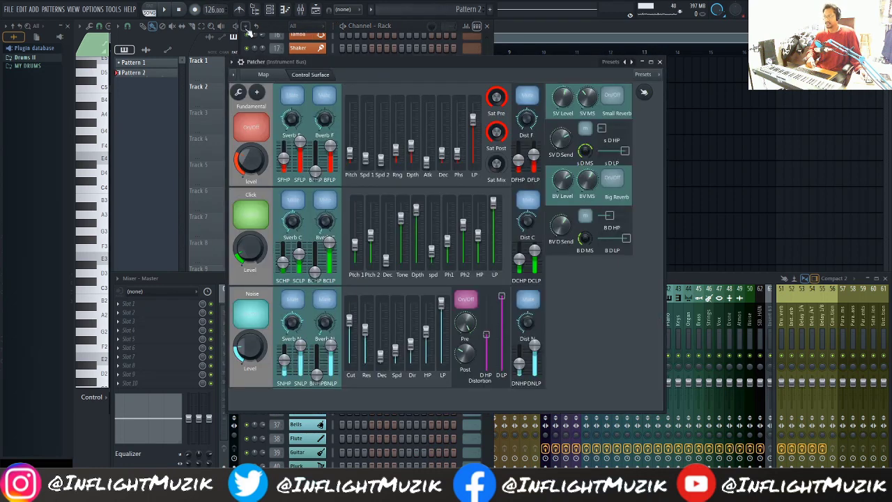
drag(385, 64, 392, 64)
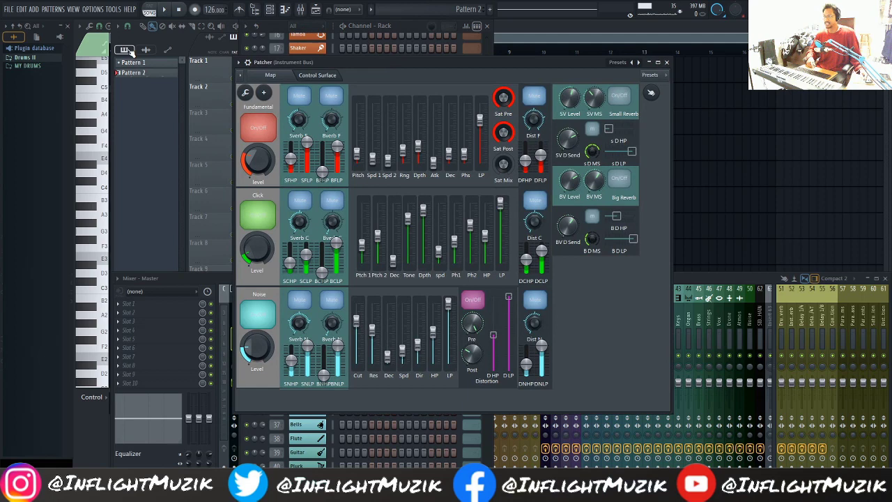
click(165, 10)
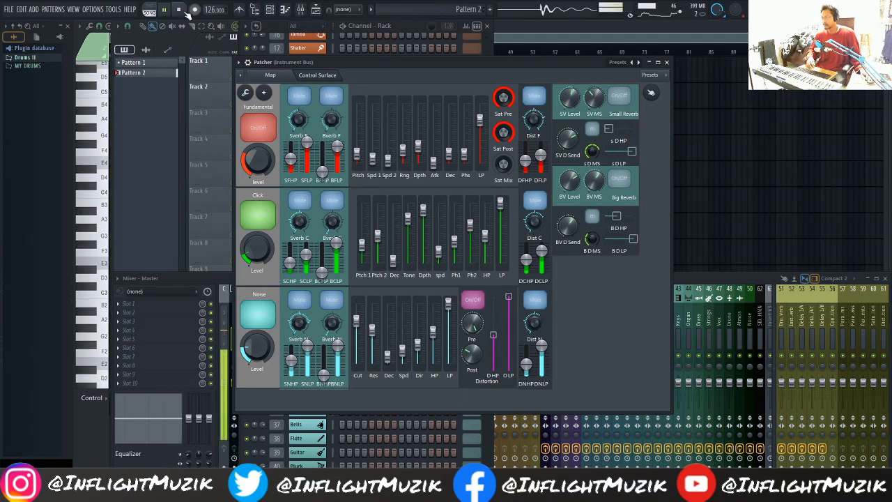
click(180, 11)
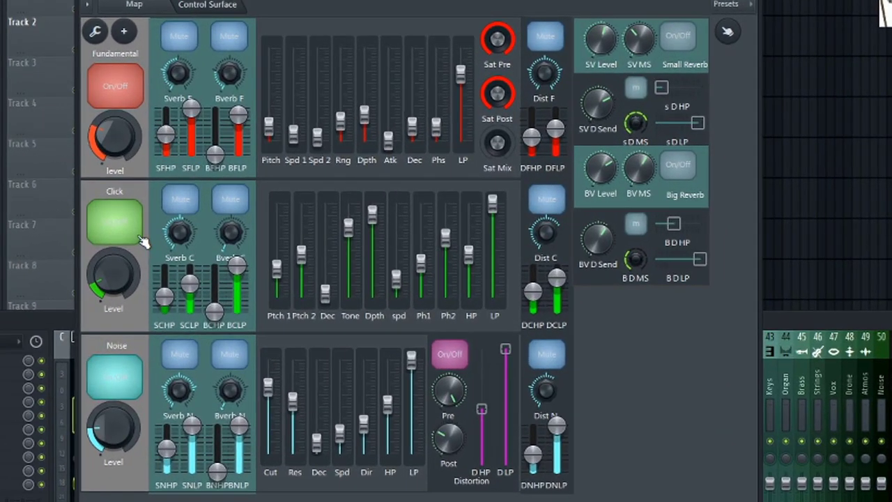
Switch off the Click and Noise layers so that only the Fundamental layer stays active.
click(263, 223)
click(131, 385)
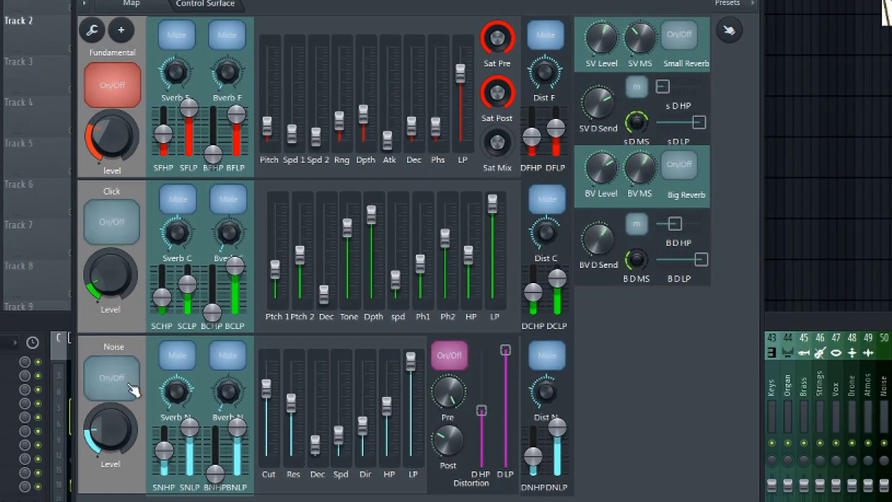
click(511, 102)
click(511, 102)
Toggle off the distortion Mute switches of the Noise, Click and Fundamental layers.
click(549, 357)
click(550, 200)
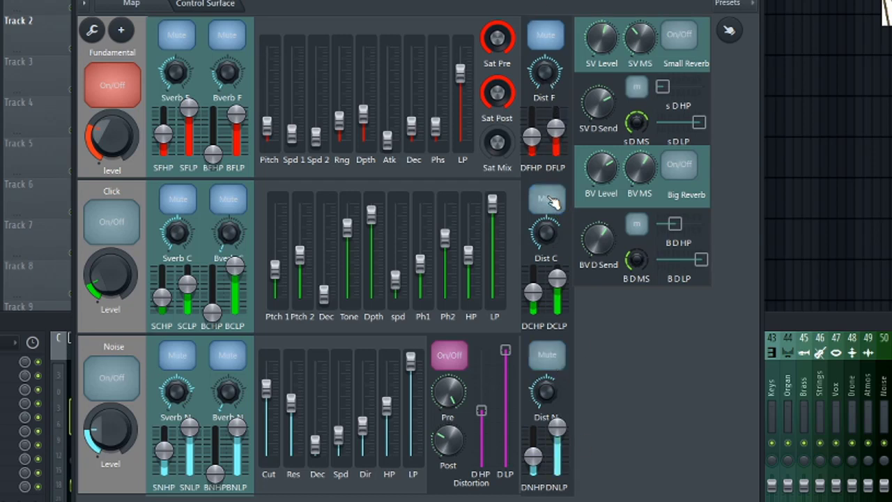
click(558, 31)
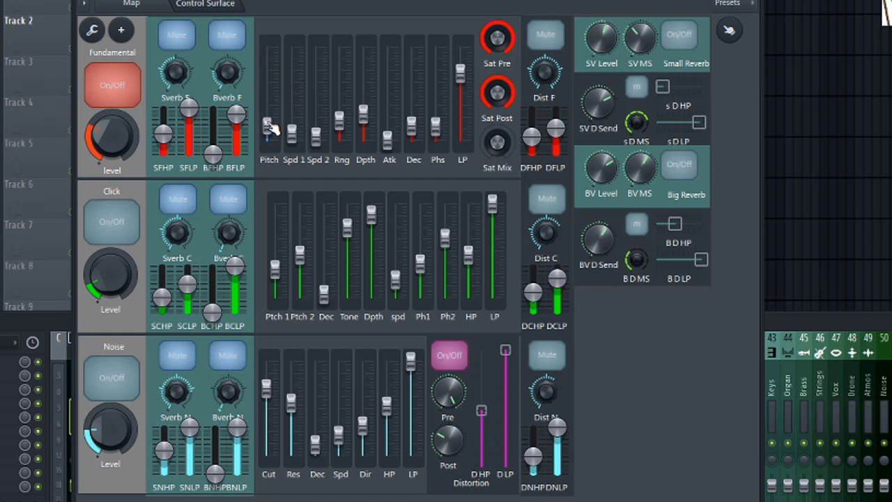
Raise the Fundamental layer's Pitch and Spd 1 slightly and lower its Dpth to about the minimum.
mouse_move(270, 126)
mouse_down()
mouse_move(269, 82)
mouse_move(270, 121)
mouse_up()
drag(292, 132, 315, 131)
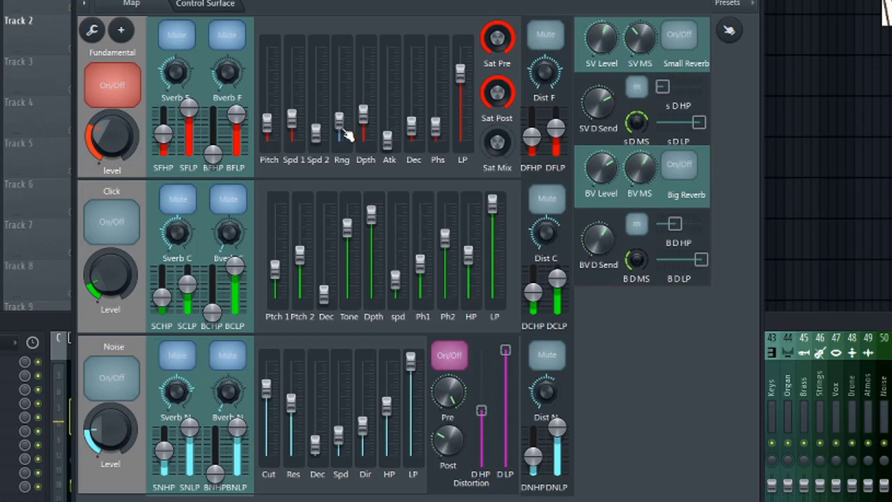
mouse_move(340, 122)
mouse_down()
mouse_move(340, 84)
mouse_move(340, 130)
mouse_move(340, 122)
mouse_up()
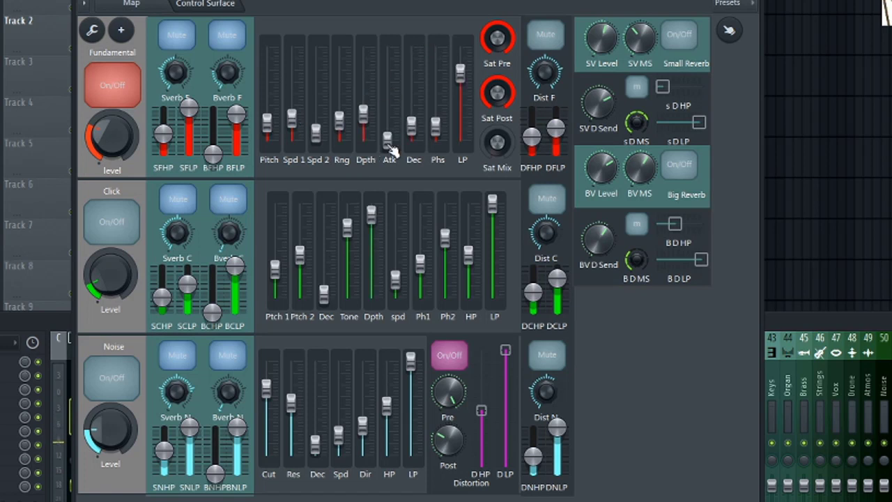
drag(363, 111, 363, 140)
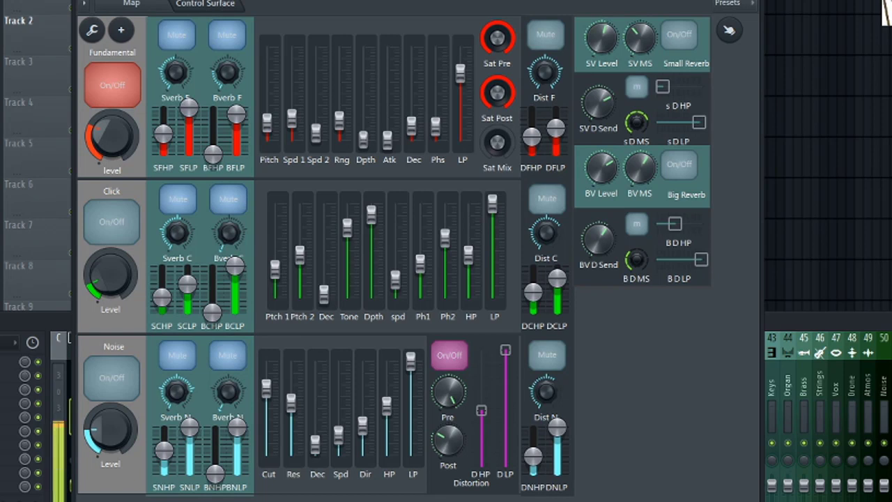
mouse_move(363, 139)
mouse_down()
mouse_move(363, 67)
mouse_move(363, 133)
mouse_up()
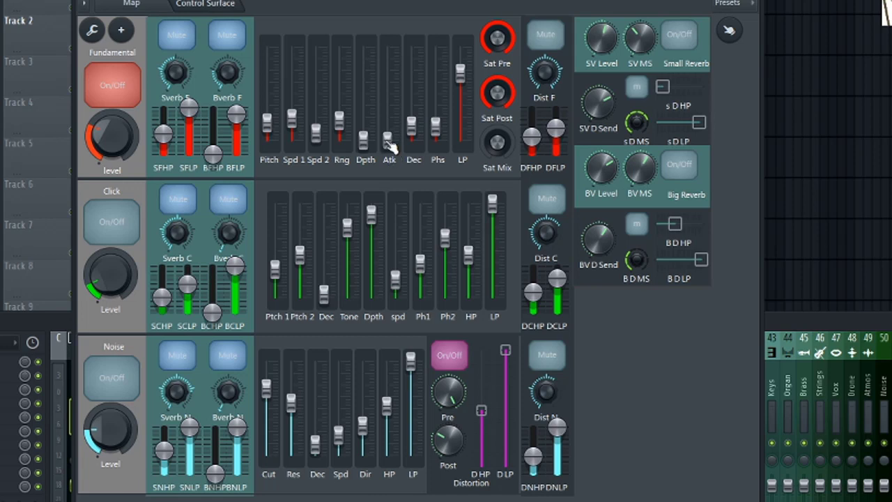
Try much higher Atk and Dec settings on the Fundamental layer and return both sliders to their low positions.
drag(388, 139, 387, 83)
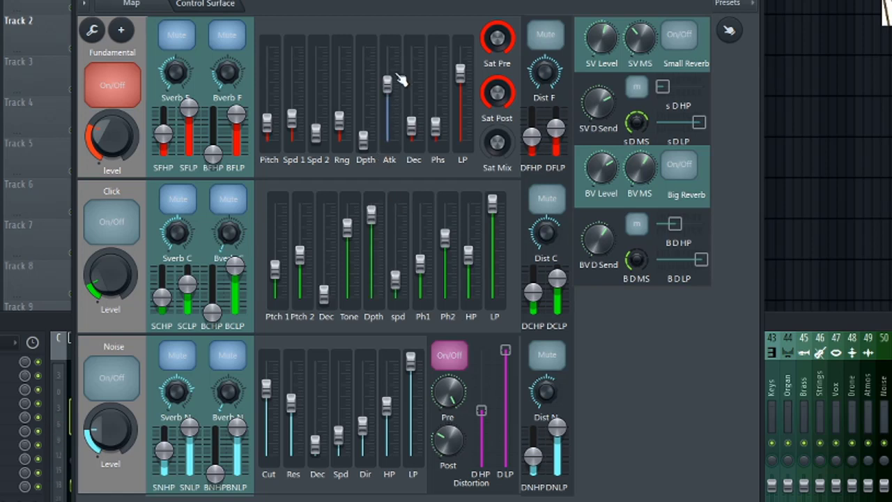
drag(388, 87, 389, 144)
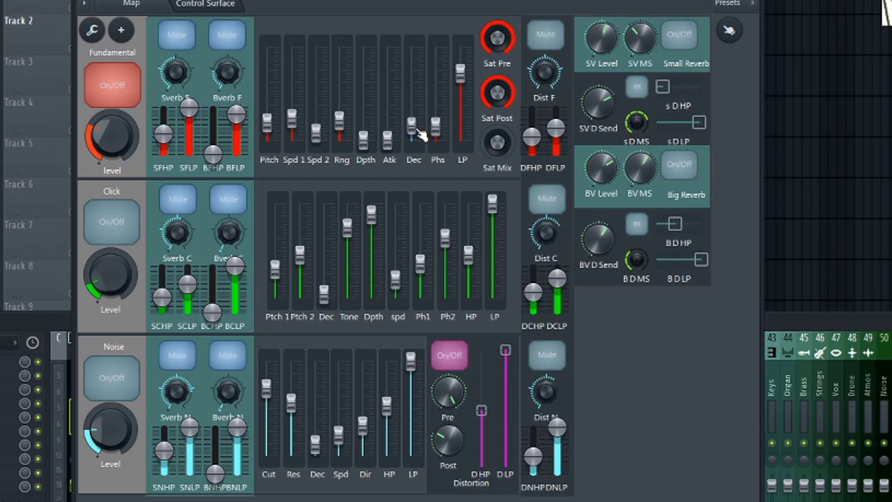
drag(417, 130, 420, 79)
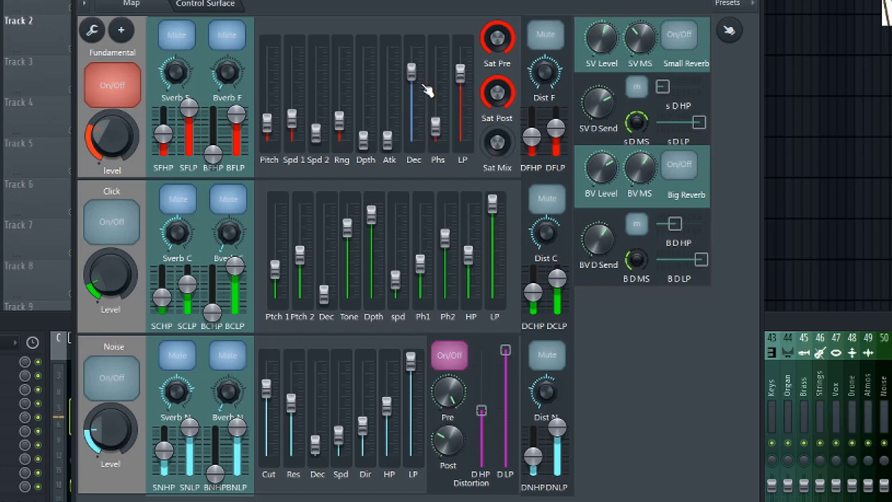
drag(412, 70, 412, 128)
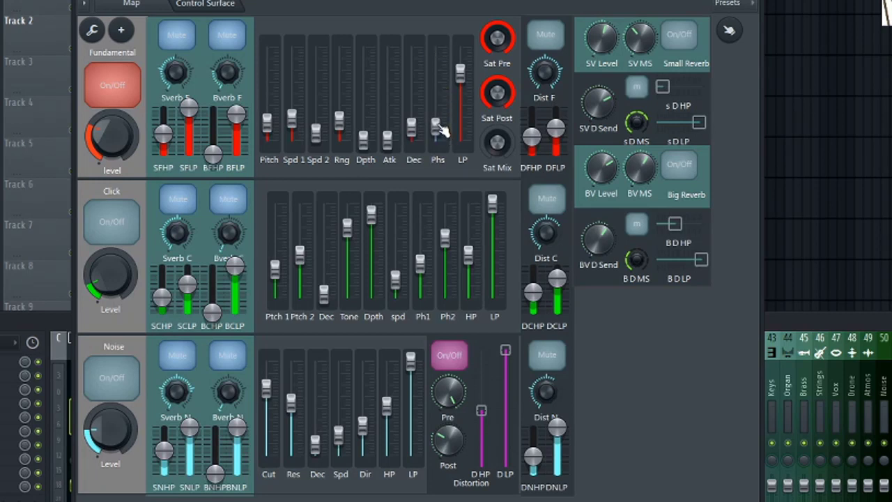
Lower the Fundamental layer's LP filter moderately and adjust its saturation with a low Sat Pre and a nearly full Sat Mix.
mouse_move(437, 127)
mouse_down()
mouse_move(435, 68)
mouse_move(435, 141)
mouse_move(435, 107)
mouse_move(435, 141)
mouse_move(435, 128)
mouse_up()
drag(465, 78, 465, 99)
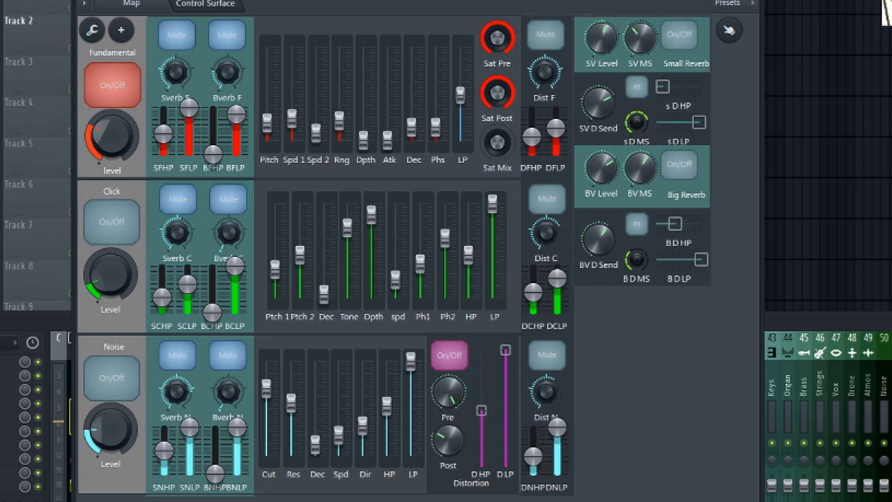
drag(460, 96, 460, 90)
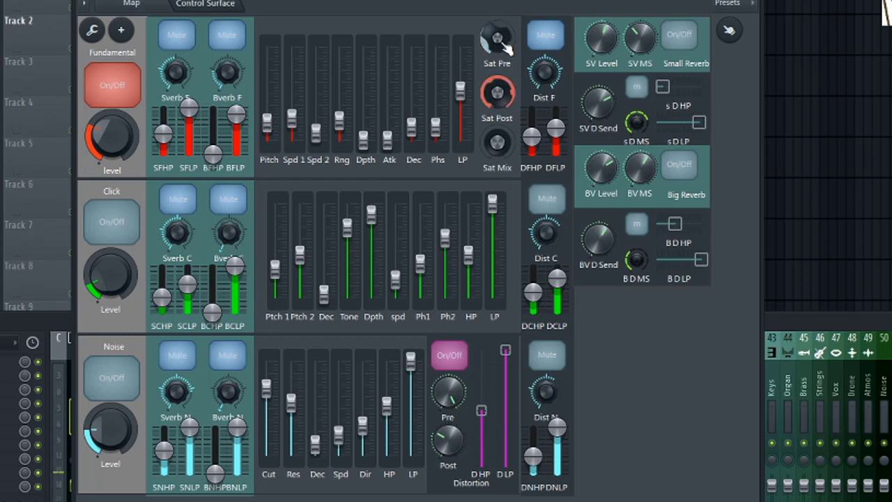
drag(500, 143, 500, 113)
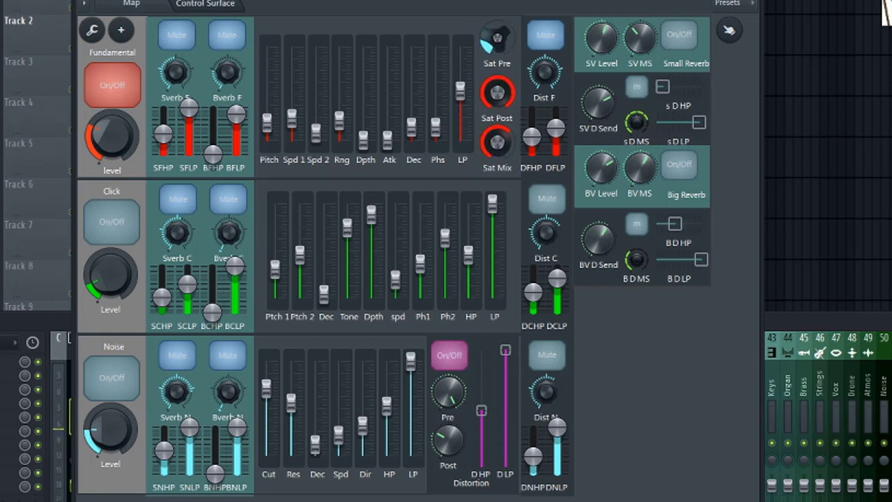
mouse_move(504, 86)
mouse_down()
mouse_move(504, 106)
mouse_move(503, 88)
mouse_up()
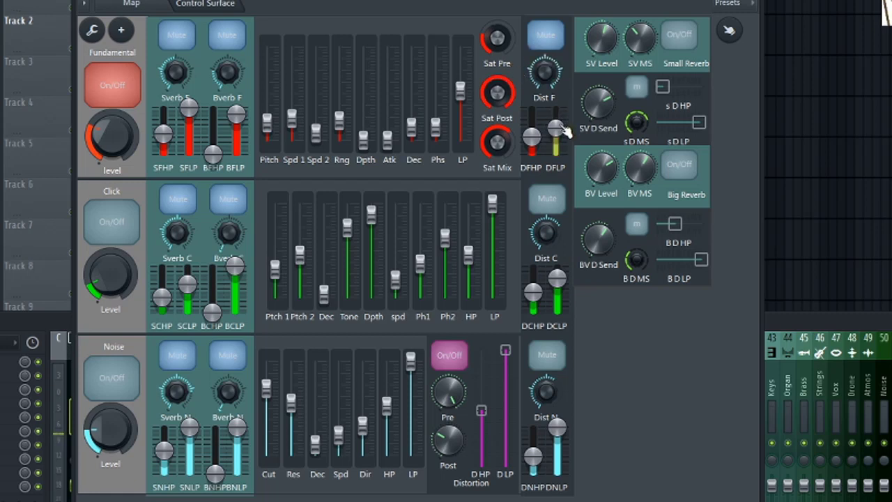
Lower the Fundamental distortion's DFLP and DFHP filters slightly and sweep Dist F from minimum back to full.
drag(557, 128, 557, 133)
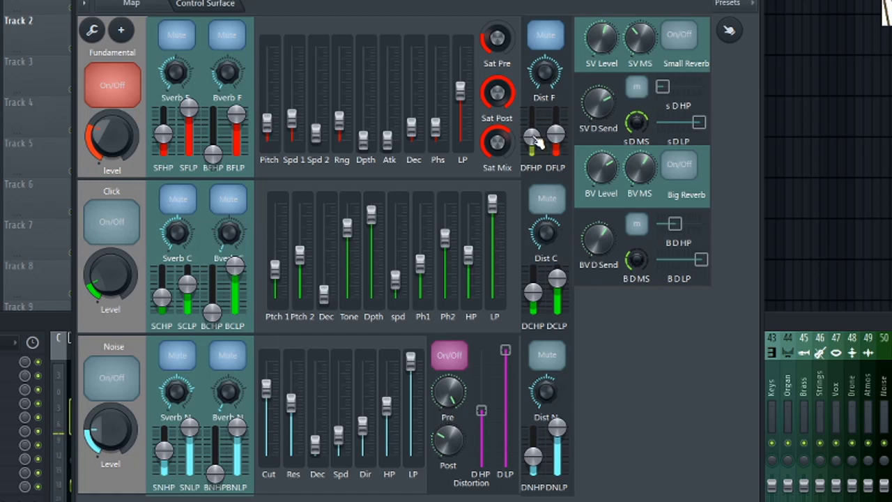
mouse_move(531, 137)
mouse_down()
mouse_move(531, 151)
mouse_move(530, 113)
mouse_move(531, 142)
mouse_up()
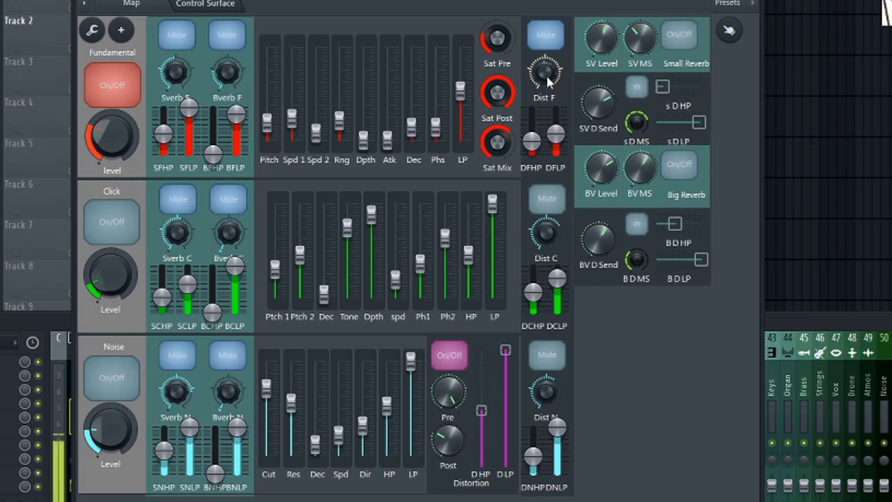
drag(546, 76, 545, 77)
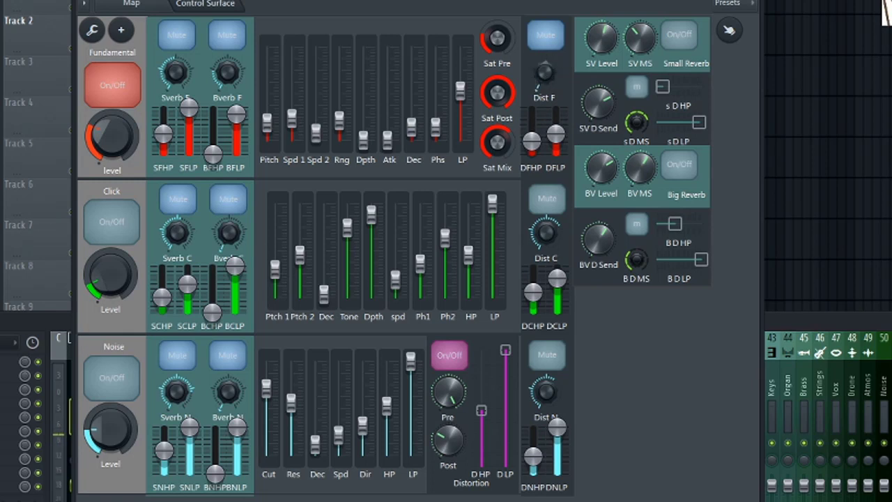
drag(545, 77, 545, 35)
Switch on the Click layer and reshape its pitch by raising Ptch 1 and lowering Ptch 2.
click(118, 230)
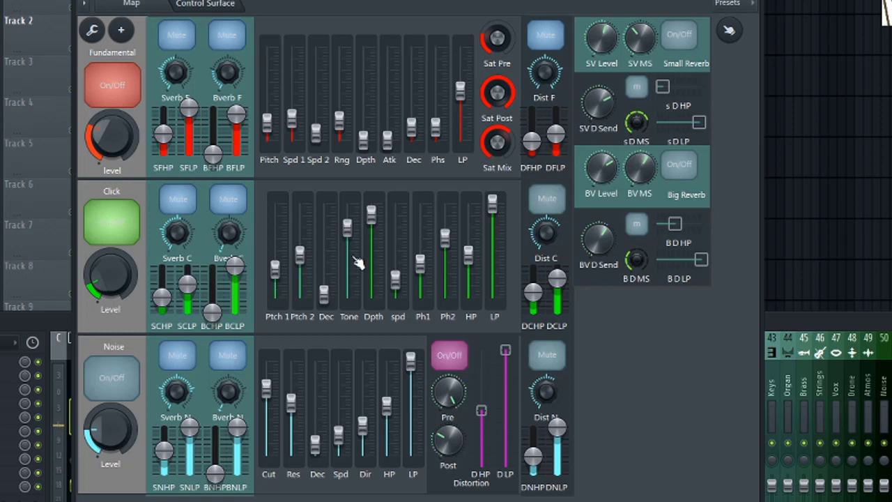
drag(283, 271, 300, 282)
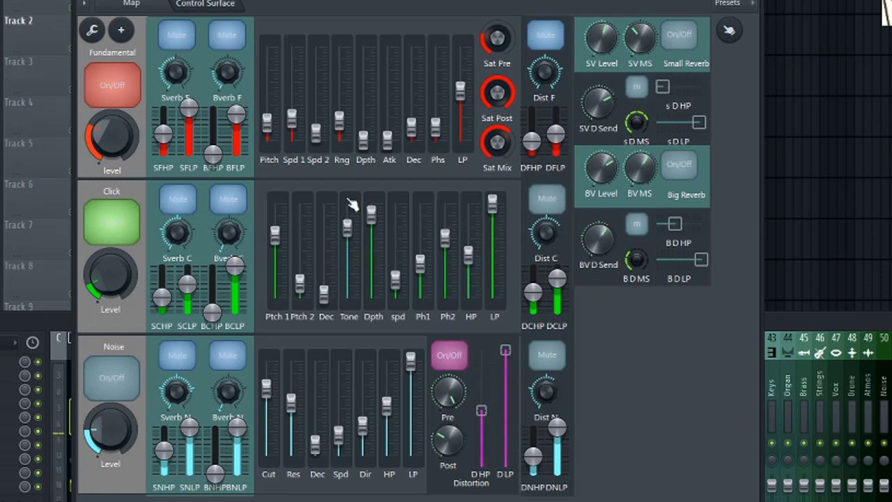
Compare the sound with the Click layer off and on, and lower the Click layer's Level.
click(113, 224)
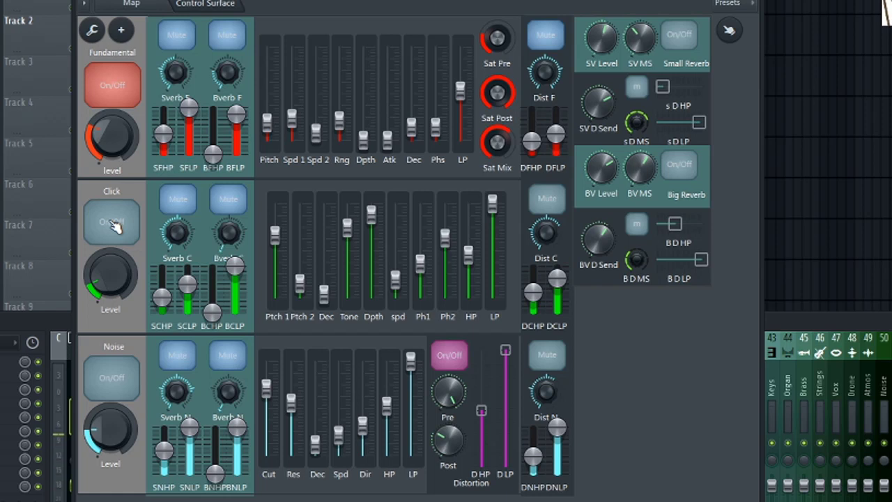
click(114, 224)
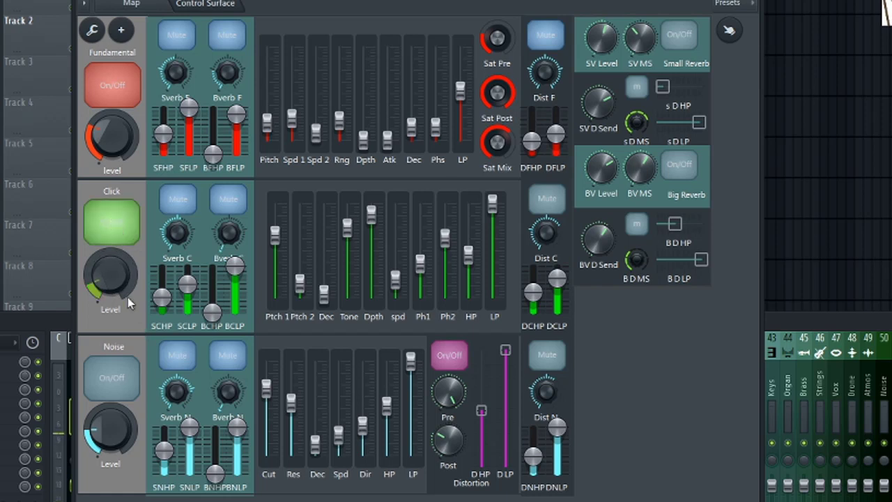
drag(112, 286, 111, 284)
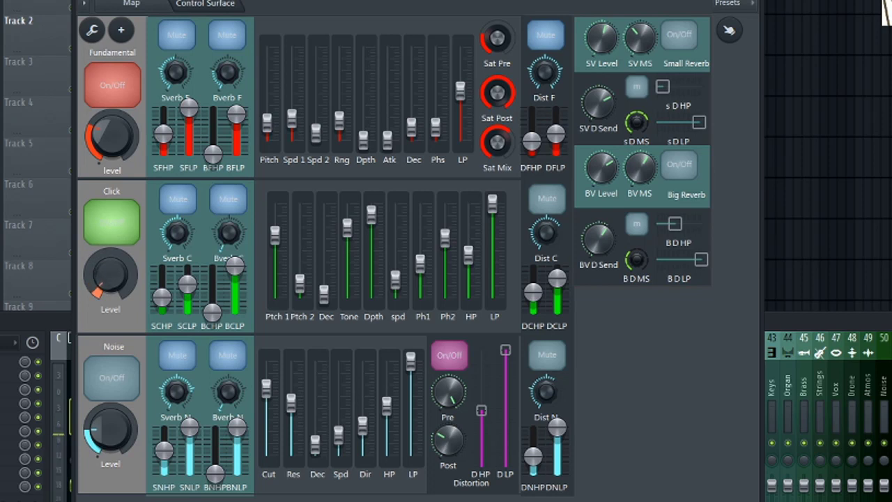
Fine-tune the Click layer's Level and try small Dec changes, leaving Dec near its minimum.
drag(112, 285, 111, 288)
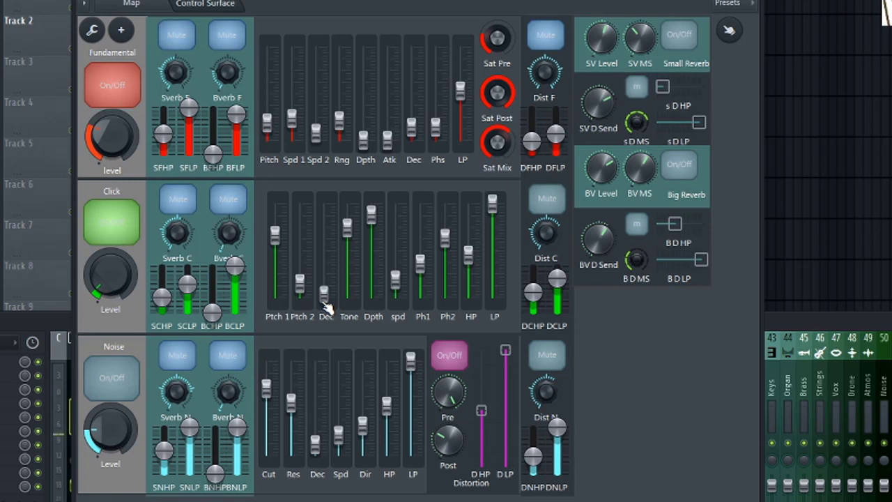
mouse_move(326, 308)
mouse_down()
mouse_move(326, 282)
mouse_move(326, 307)
mouse_up()
drag(326, 300, 326, 302)
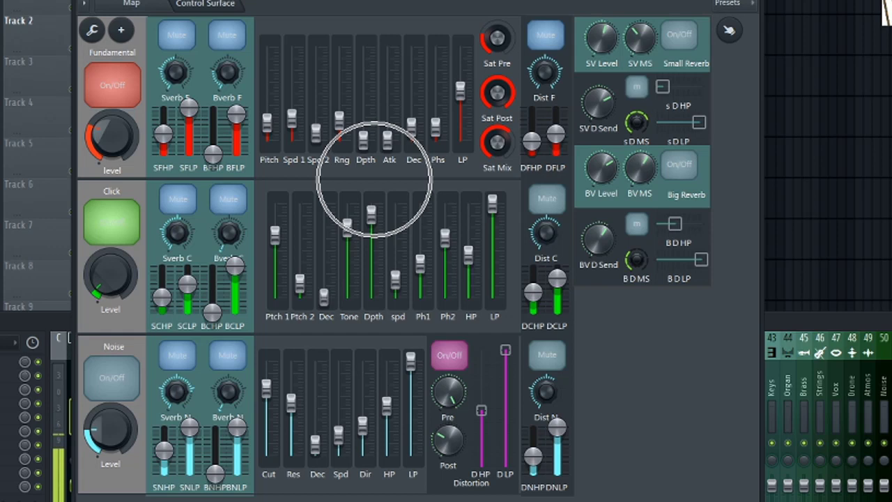
drag(326, 305, 324, 295)
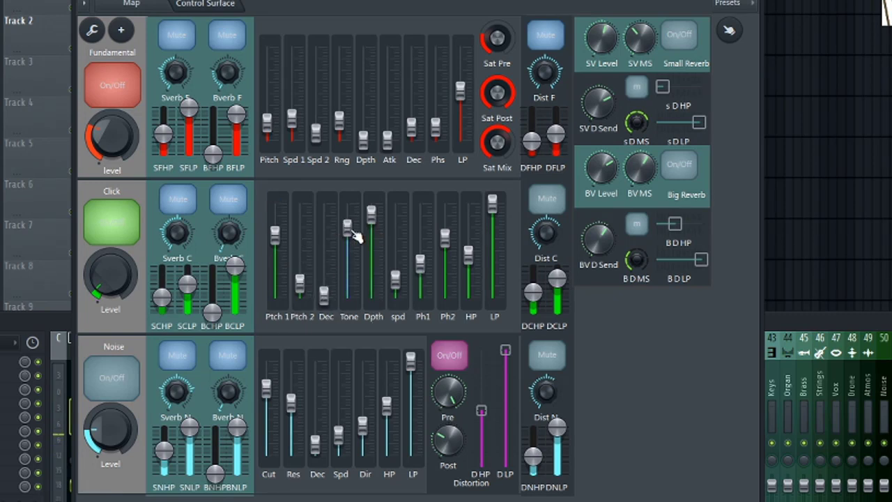
Sweep the Click layer's Tone from full to minimum and set it slightly above the middle.
drag(356, 237, 356, 212)
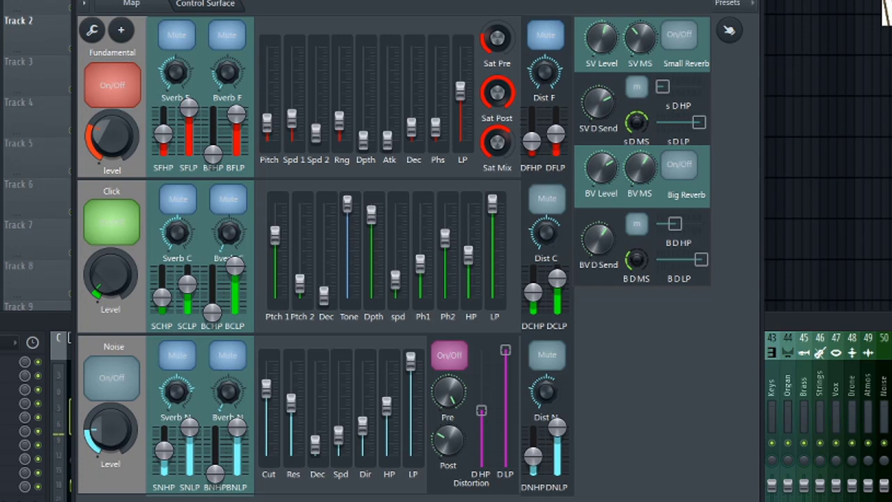
drag(356, 212, 356, 307)
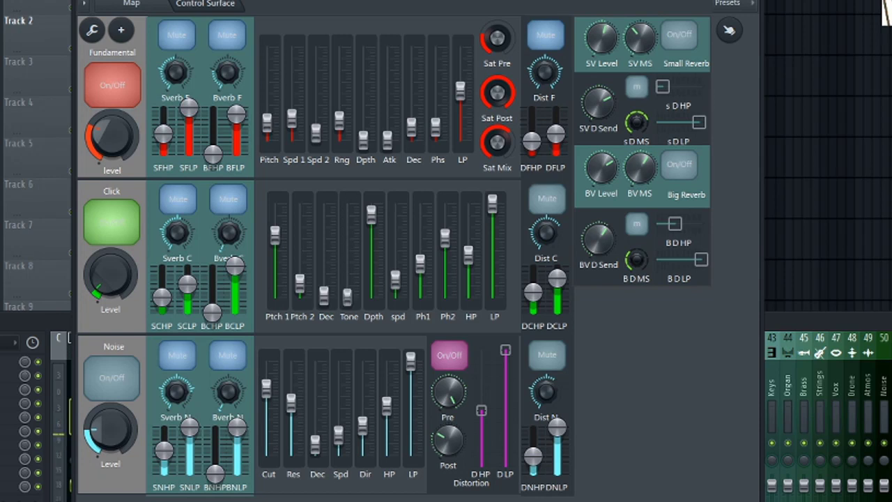
drag(347, 297, 347, 249)
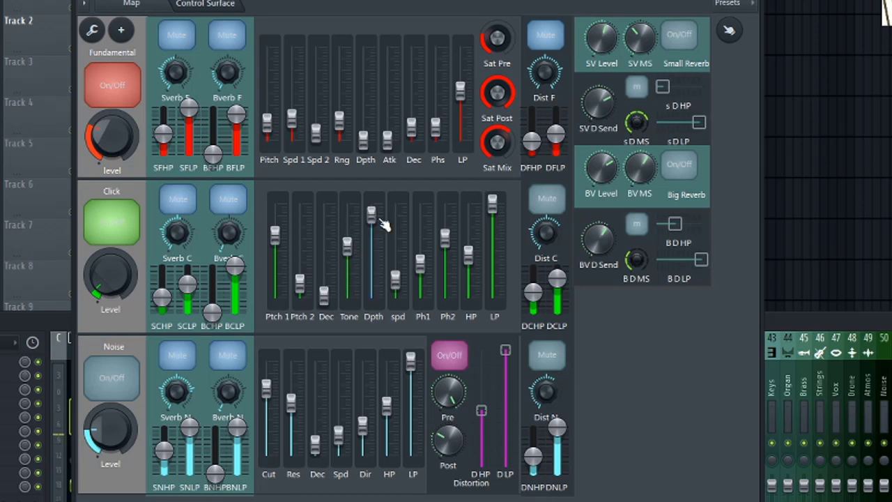
Lower the Click layer's Dpth slightly, raise spd and Ph1 moderately, and reduce Ph2 to a low setting.
mouse_move(376, 218)
mouse_down()
mouse_move(376, 302)
mouse_move(376, 220)
mouse_up()
drag(395, 279, 395, 298)
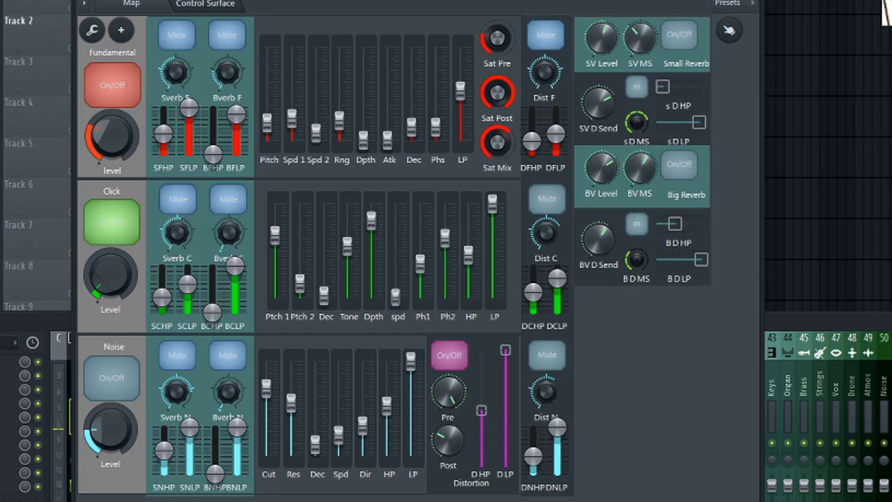
drag(395, 293, 420, 240)
drag(444, 238, 445, 281)
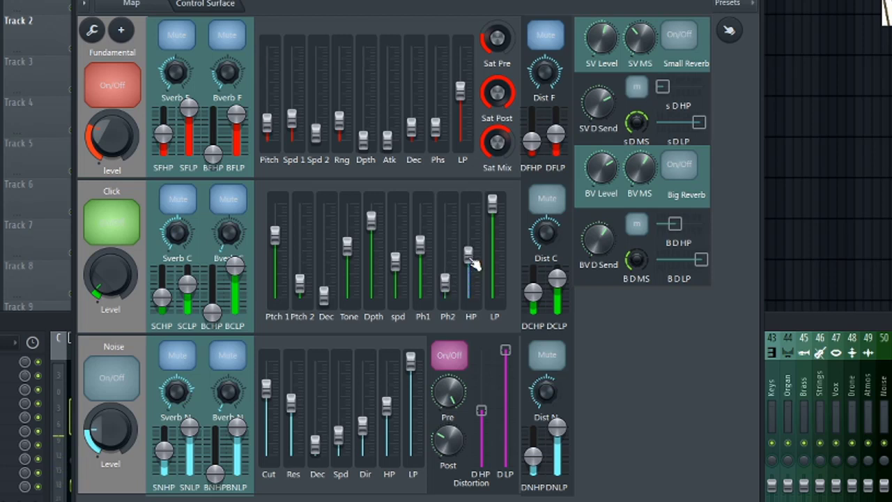
Lower the Click layer's LP filter slightly and compare the sound with the layer off and on.
mouse_move(467, 254)
mouse_down()
mouse_move(469, 294)
mouse_move(468, 218)
mouse_move(468, 253)
mouse_up()
mouse_move(492, 202)
mouse_down()
mouse_move(492, 236)
mouse_move(492, 209)
mouse_up()
click(129, 231)
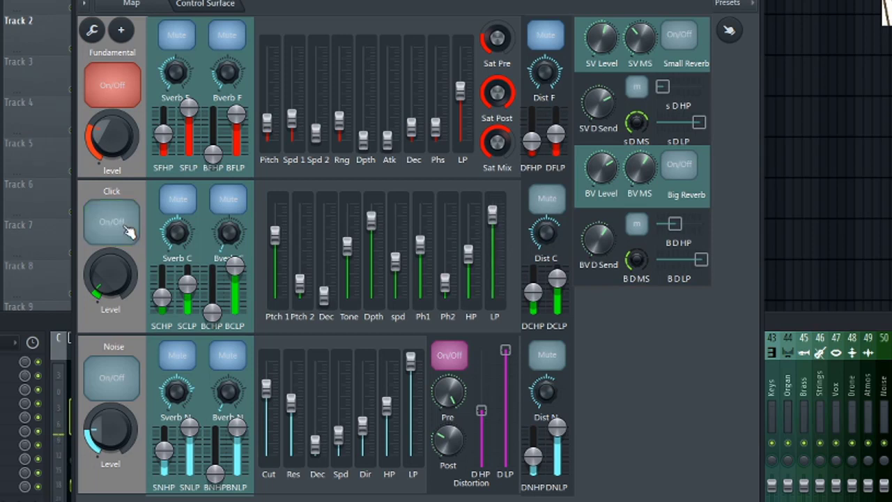
click(129, 232)
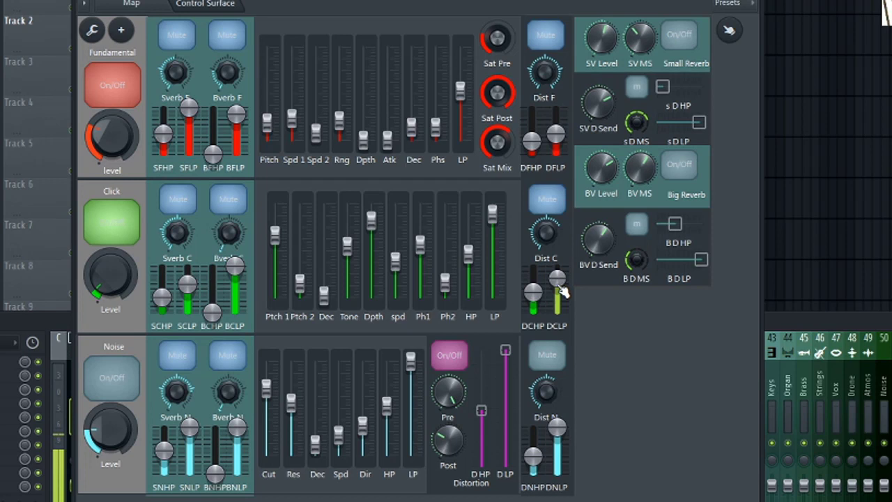
Unmute the Click layer's distortion, lower DCHP to minimum, and raise the Fundamental layer's level slightly.
drag(532, 292, 557, 276)
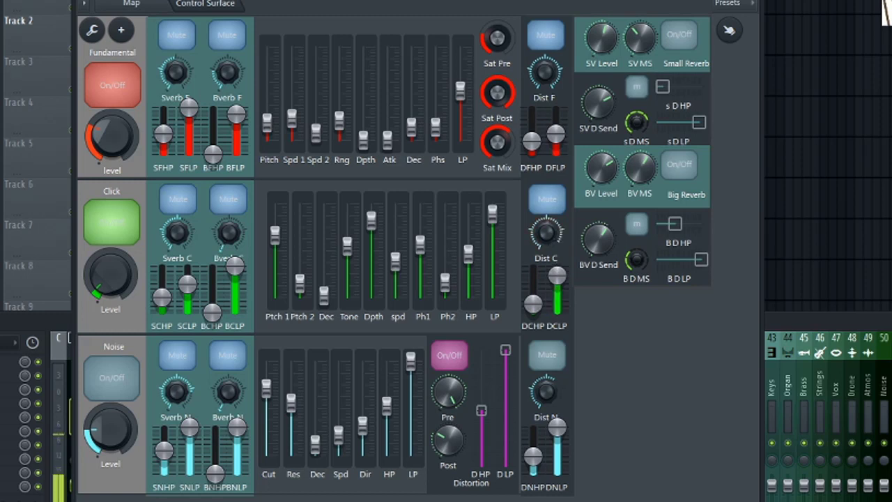
mouse_move(111, 149)
mouse_down()
mouse_move(111, 132)
mouse_move(111, 143)
mouse_up()
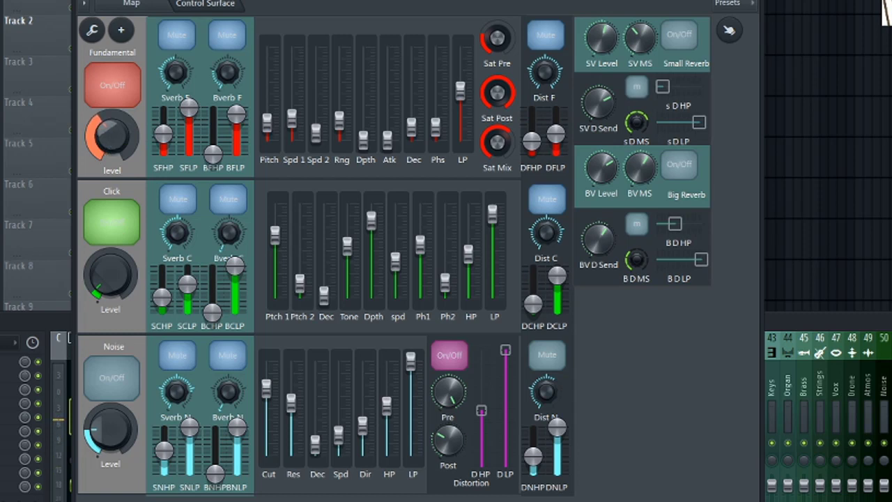
Switch on the Noise layer, raise its Level slightly, and lower its Cut and Res.
click(131, 392)
mouse_move(115, 418)
mouse_down()
mouse_move(119, 430)
mouse_move(120, 408)
mouse_up()
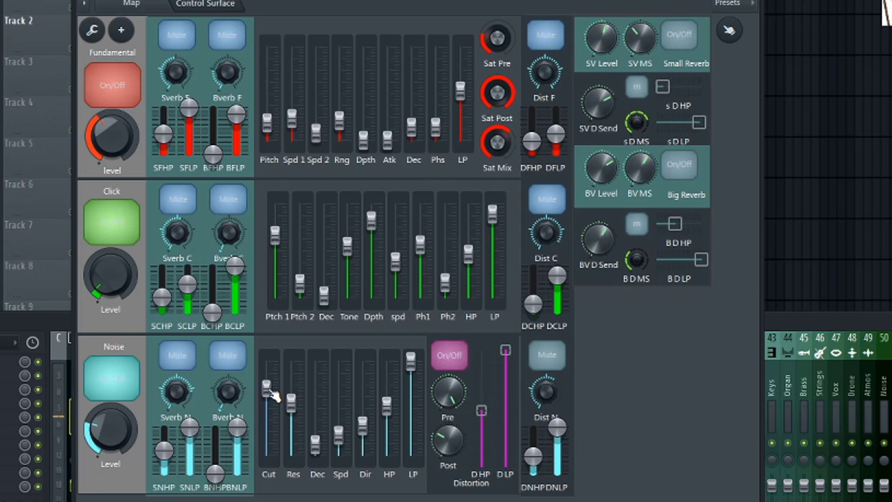
drag(267, 392, 293, 413)
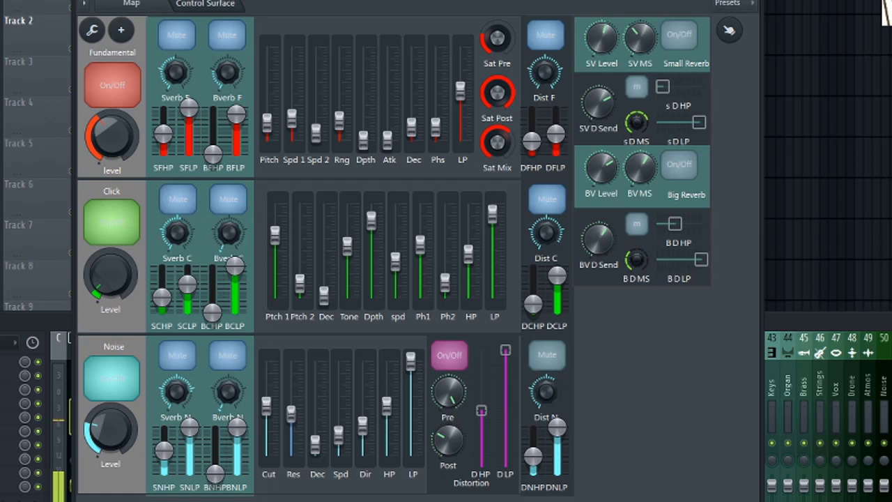
Lengthen the Noise layer's Dec considerably and raise its Spd, Dir and HP slightly.
drag(315, 443, 315, 388)
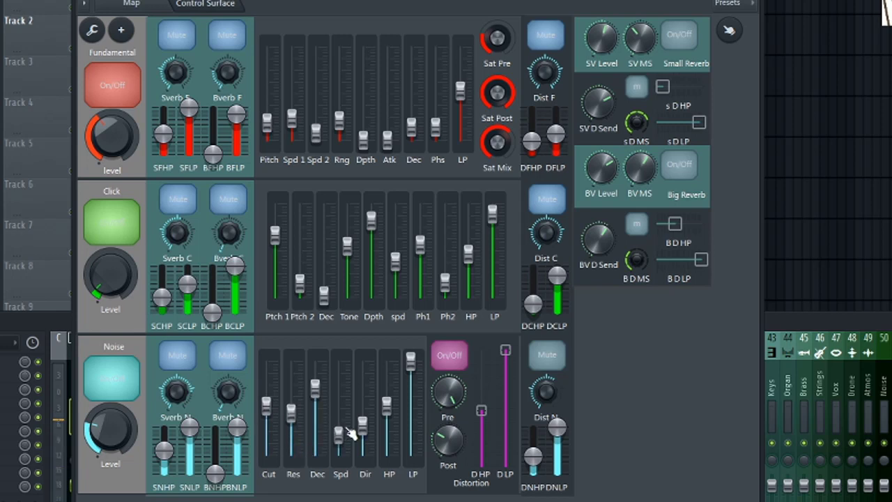
drag(344, 436, 338, 376)
mouse_move(363, 425)
mouse_down()
mouse_move(364, 389)
mouse_move(373, 411)
mouse_up()
mouse_move(390, 408)
mouse_down()
mouse_move(389, 442)
mouse_move(387, 380)
mouse_move(388, 395)
mouse_up()
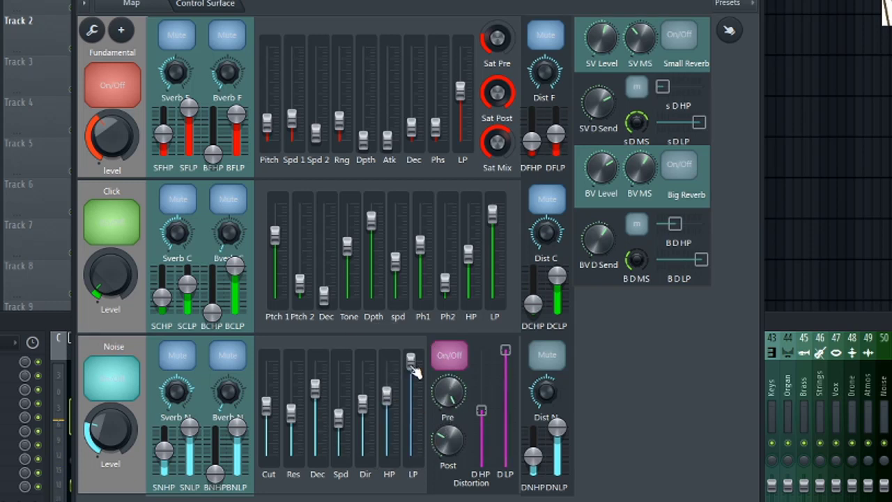
Lower the Noise layer's LP filter and compare the sound with the layer off and on.
drag(410, 361, 411, 390)
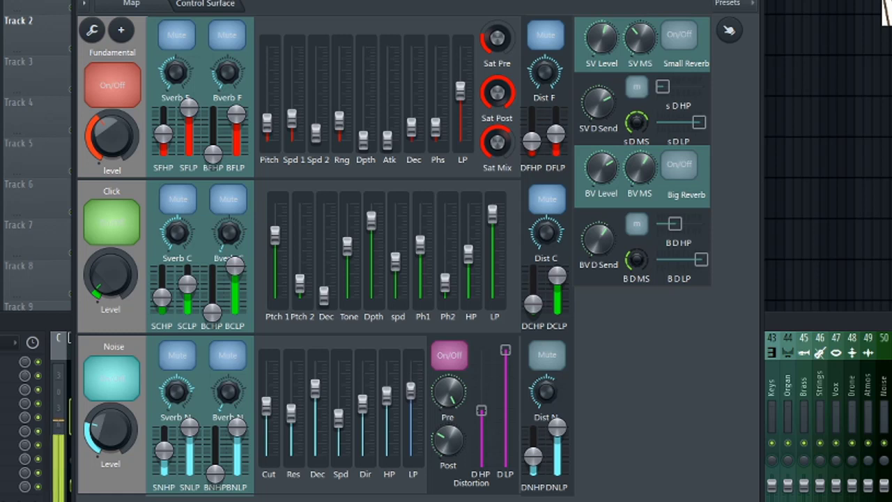
click(121, 393)
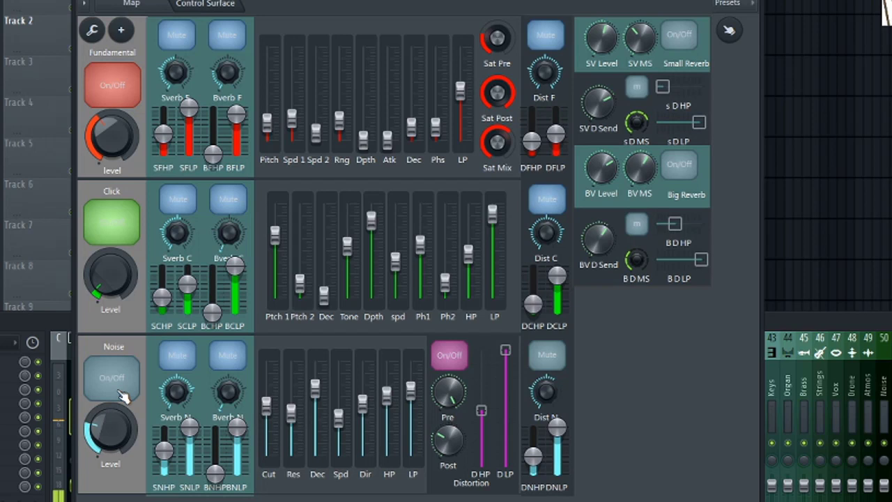
click(120, 393)
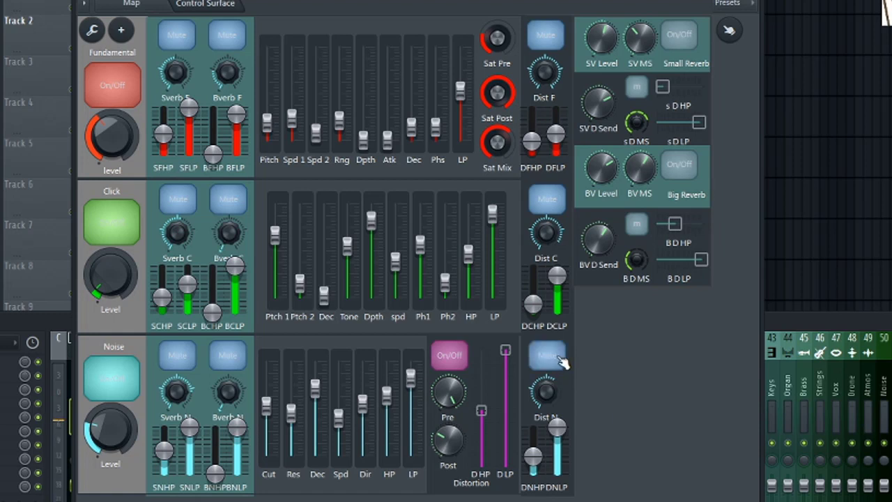
Unmute the Noise distortion, raise DNHP and lower DNLP slightly, fine-tune Dist N, and reduce the Noise layer's Level.
drag(547, 460, 556, 433)
drag(550, 394, 550, 390)
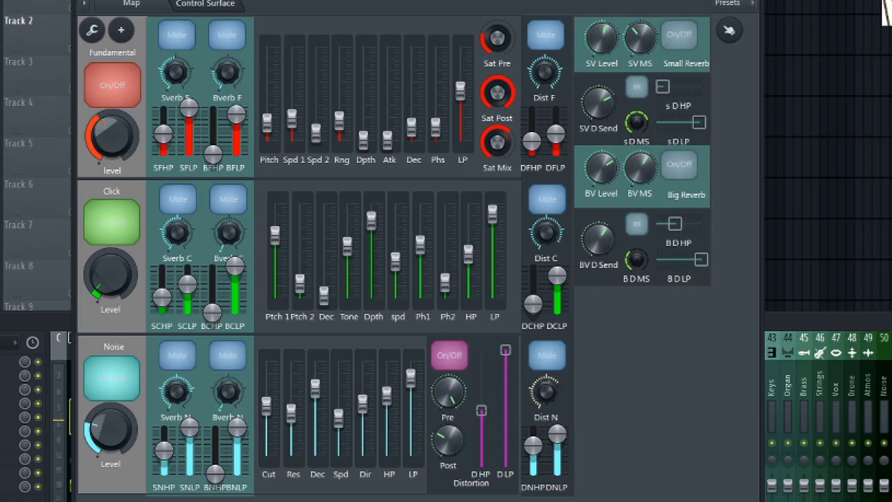
drag(549, 390, 549, 390)
mouse_move(121, 442)
mouse_down()
mouse_move(120, 459)
mouse_move(110, 433)
mouse_up()
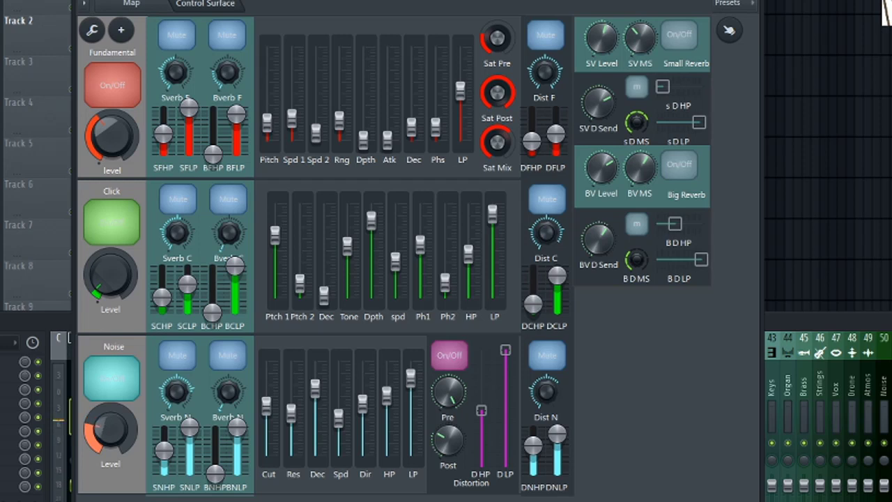
drag(110, 430, 110, 436)
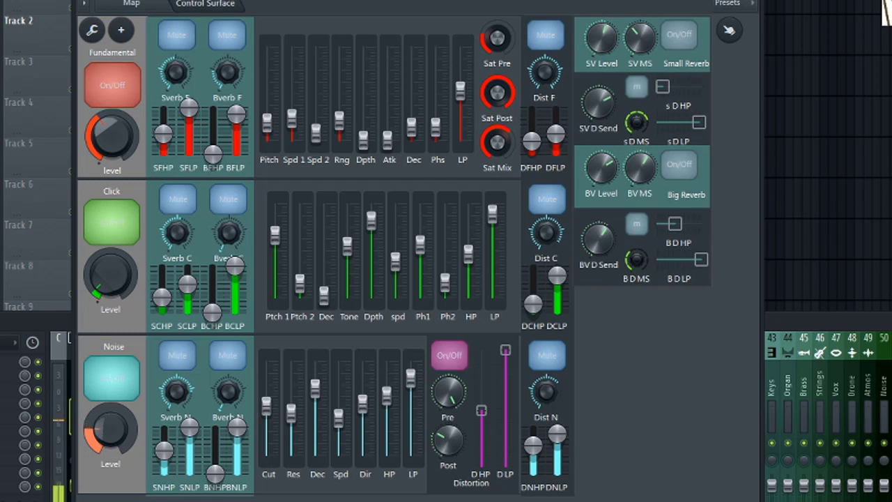